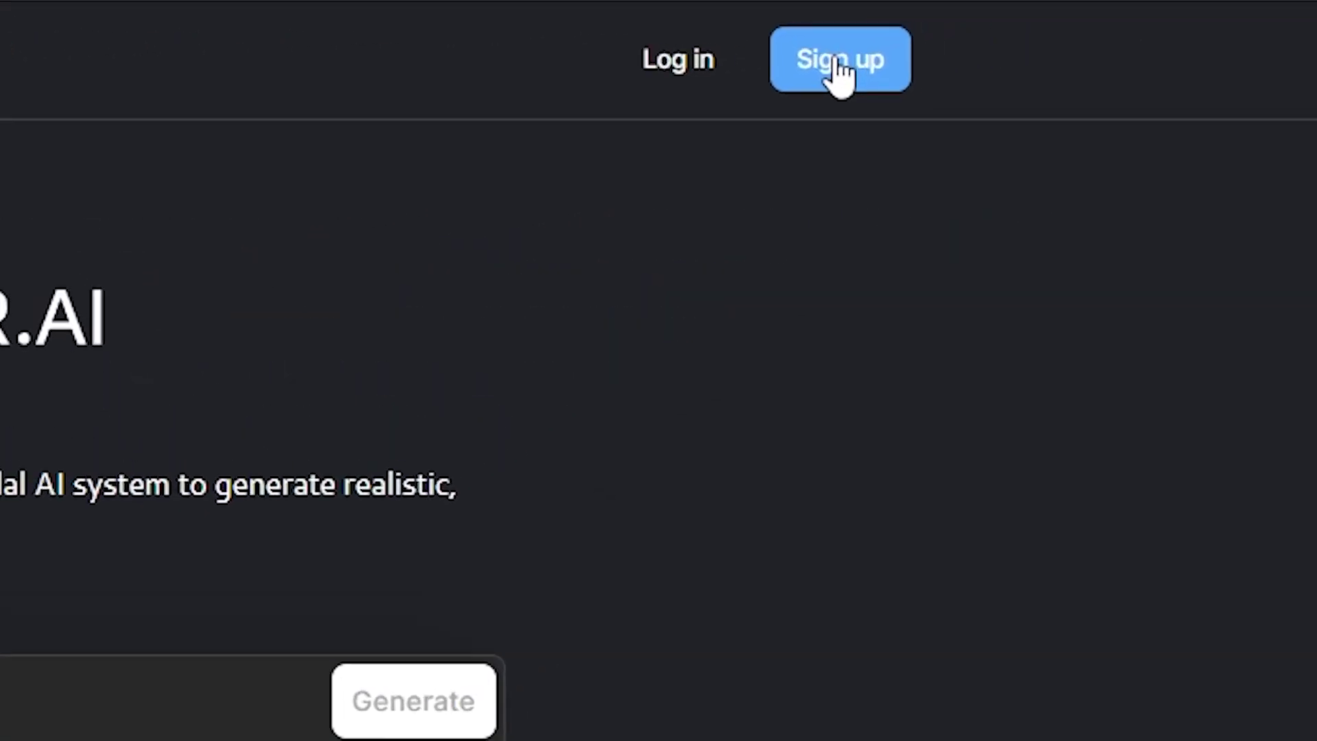
Register a new account, accepting email updates, the terms and privacy policy, and reCAPTCHA.
{"action": "left_click", "coordinate": [757, 72]}
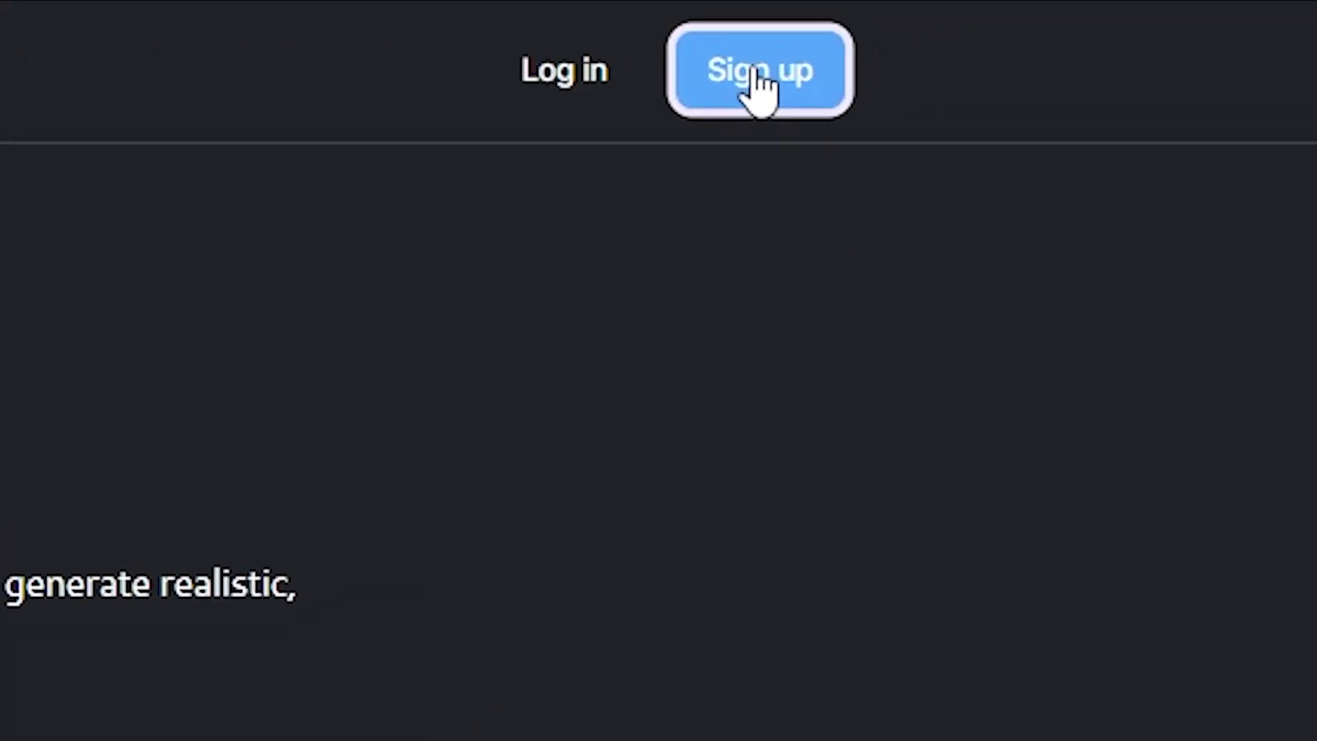
{"action": "type", "text": "lastname"}
{"action": "key", "text": "Tab"}
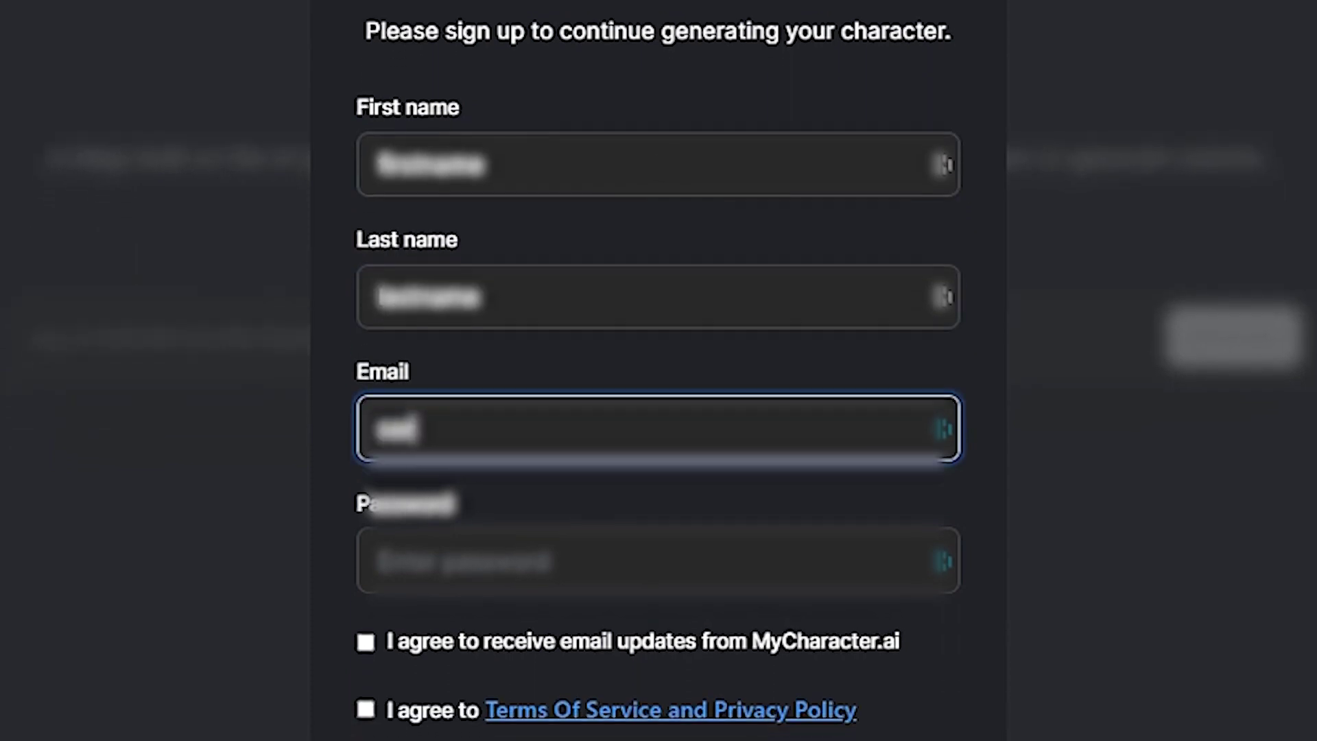
{"action": "key", "text": "Tab"}
{"action": "type", "text": "password"}
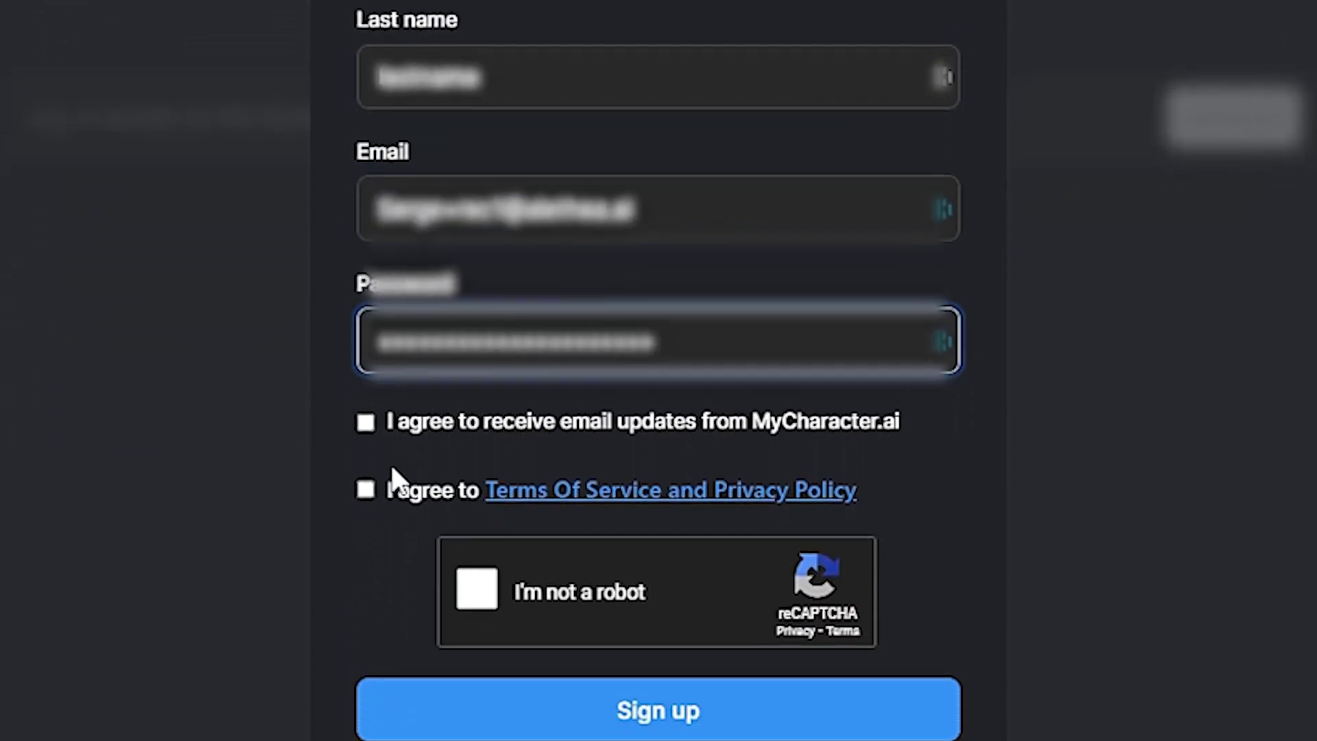
{"action": "left_click", "coordinate": [364, 421]}
{"action": "left_click", "coordinate": [364, 488]}
{"action": "left_click", "coordinate": [482, 551]}
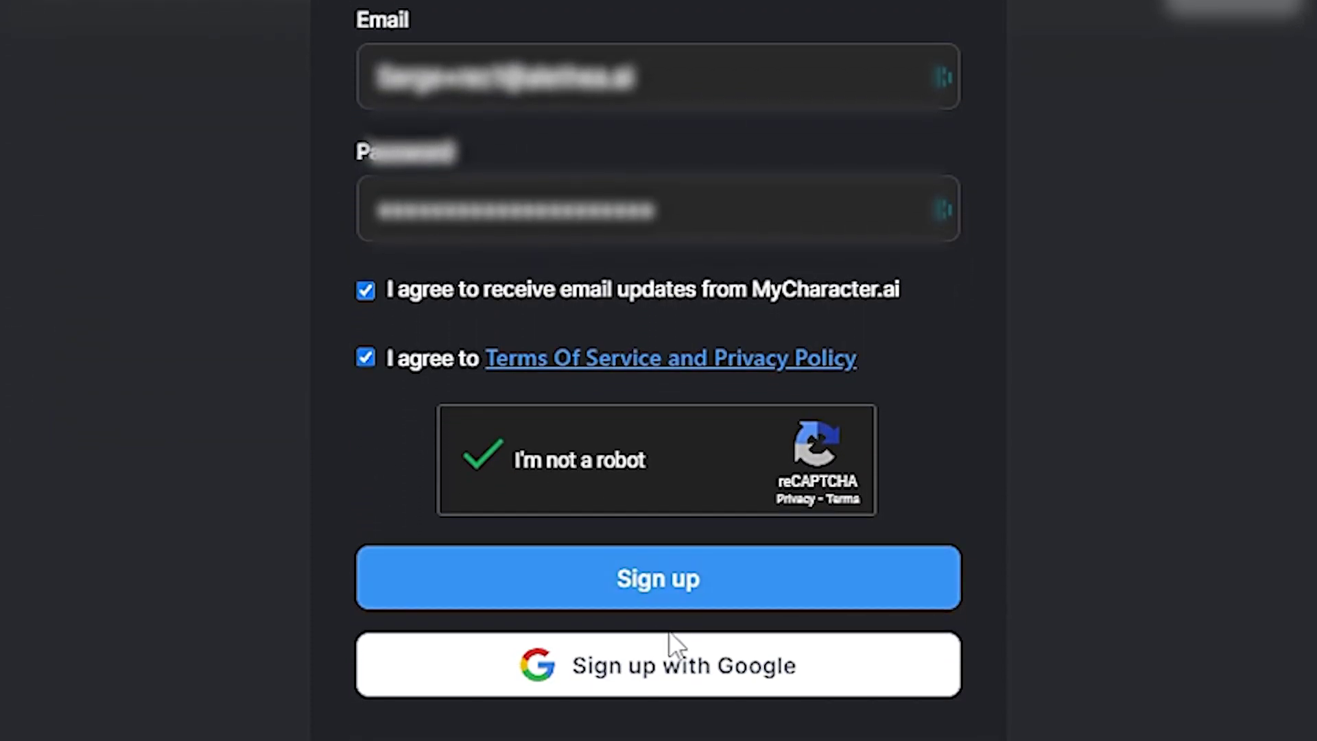
{"action": "left_click", "coordinate": [666, 598]}
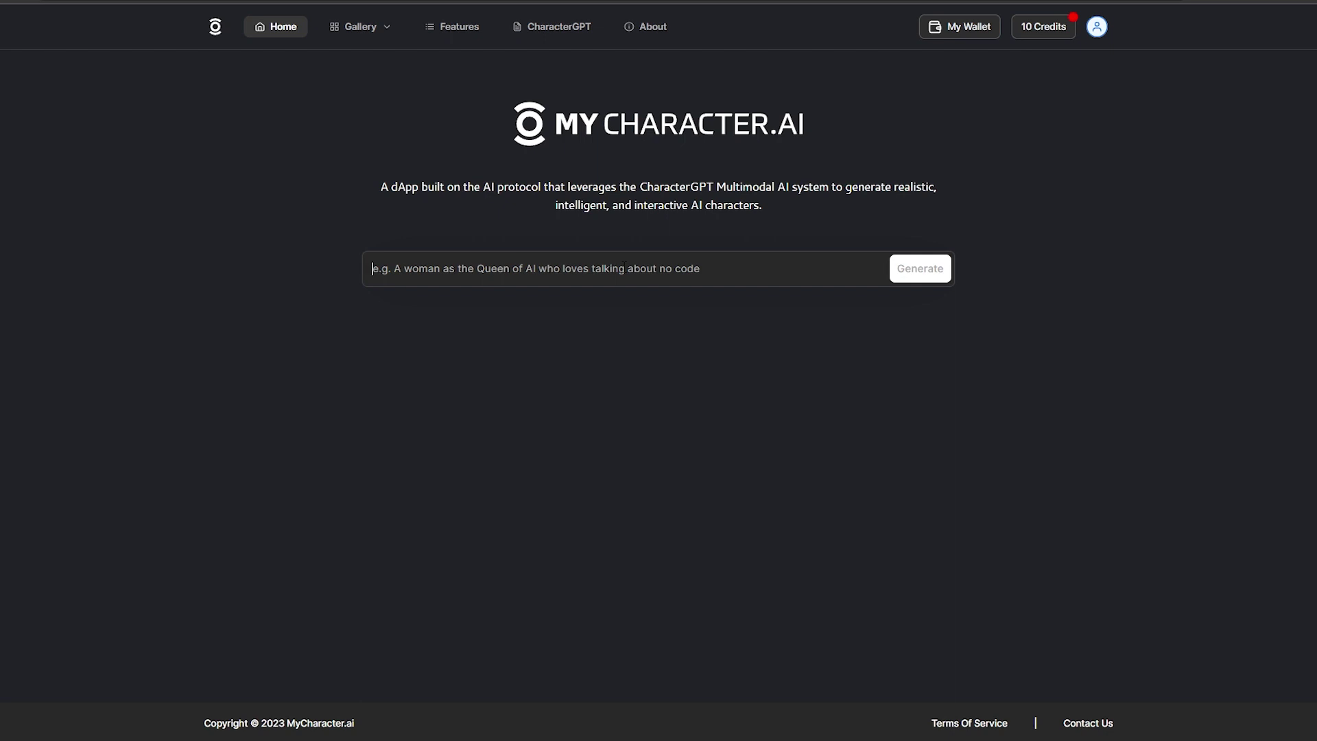
{"action": "type", "text": "A male"}
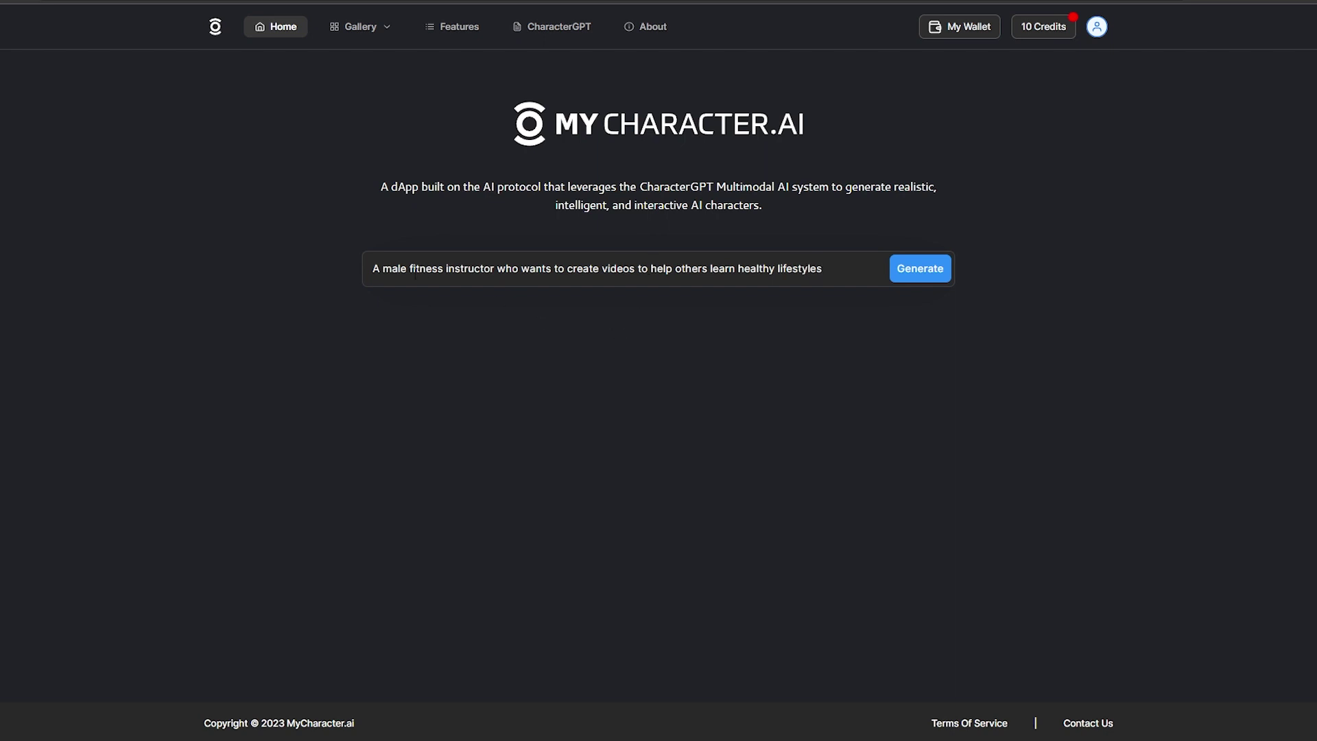
{"action": "type", "text": "45 year old eastern europ"}
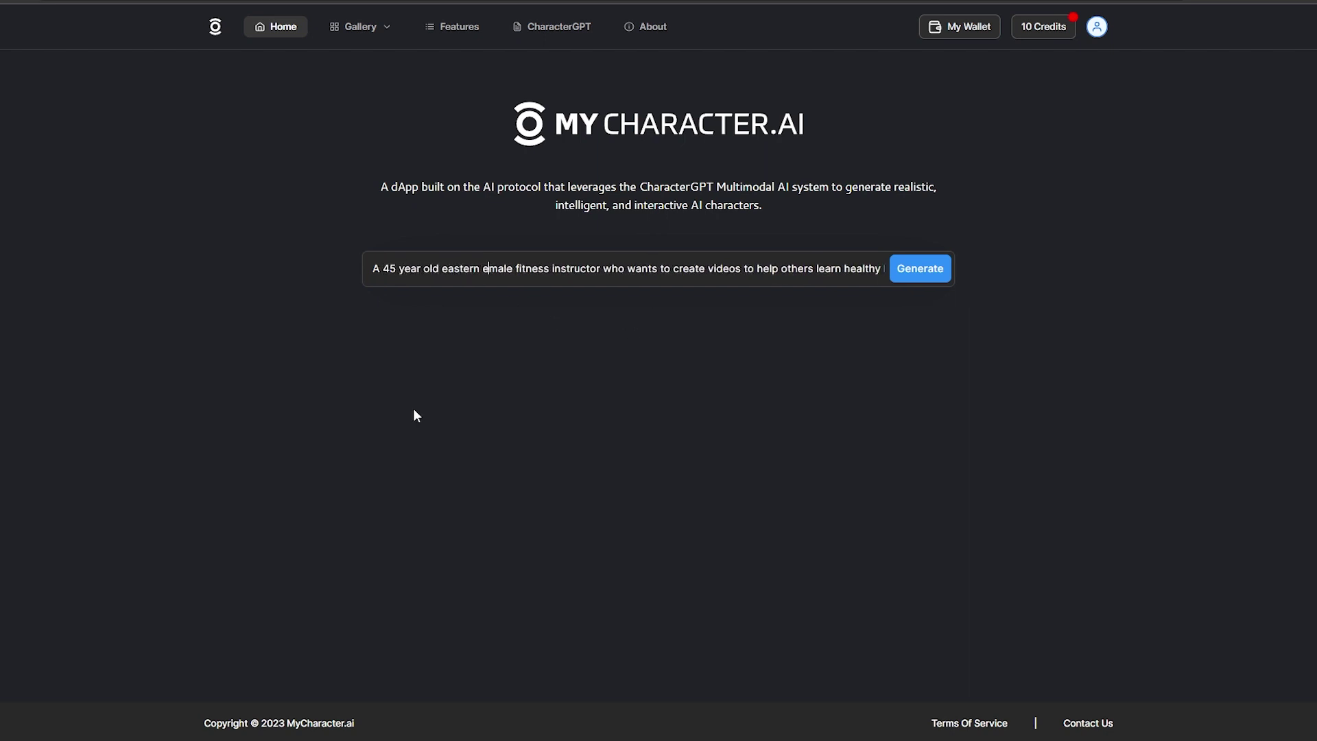
{"action": "type", "text": "ean"}
Put the cursor at the end of the 45-year-old Eastern European fitness instructor description.
{"action": "left_click", "coordinate": [623, 268]}
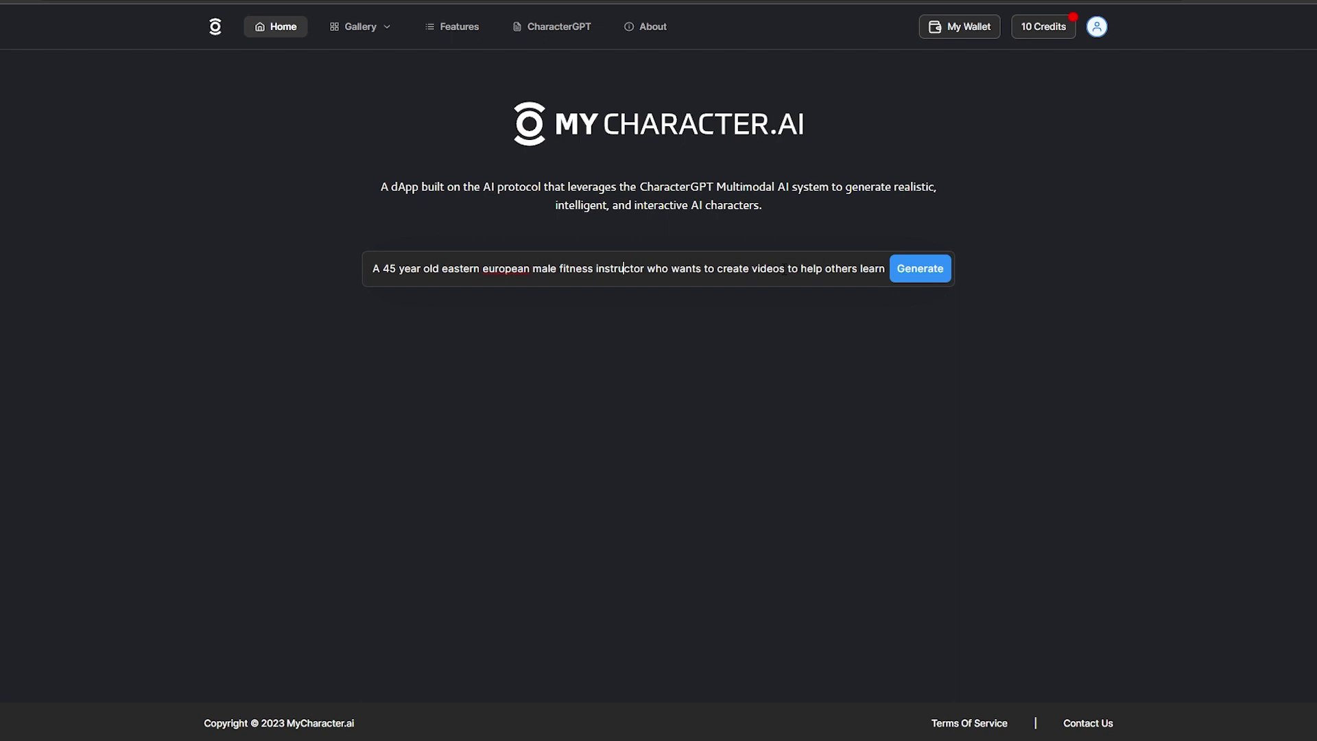
{"action": "key", "text": "End"}
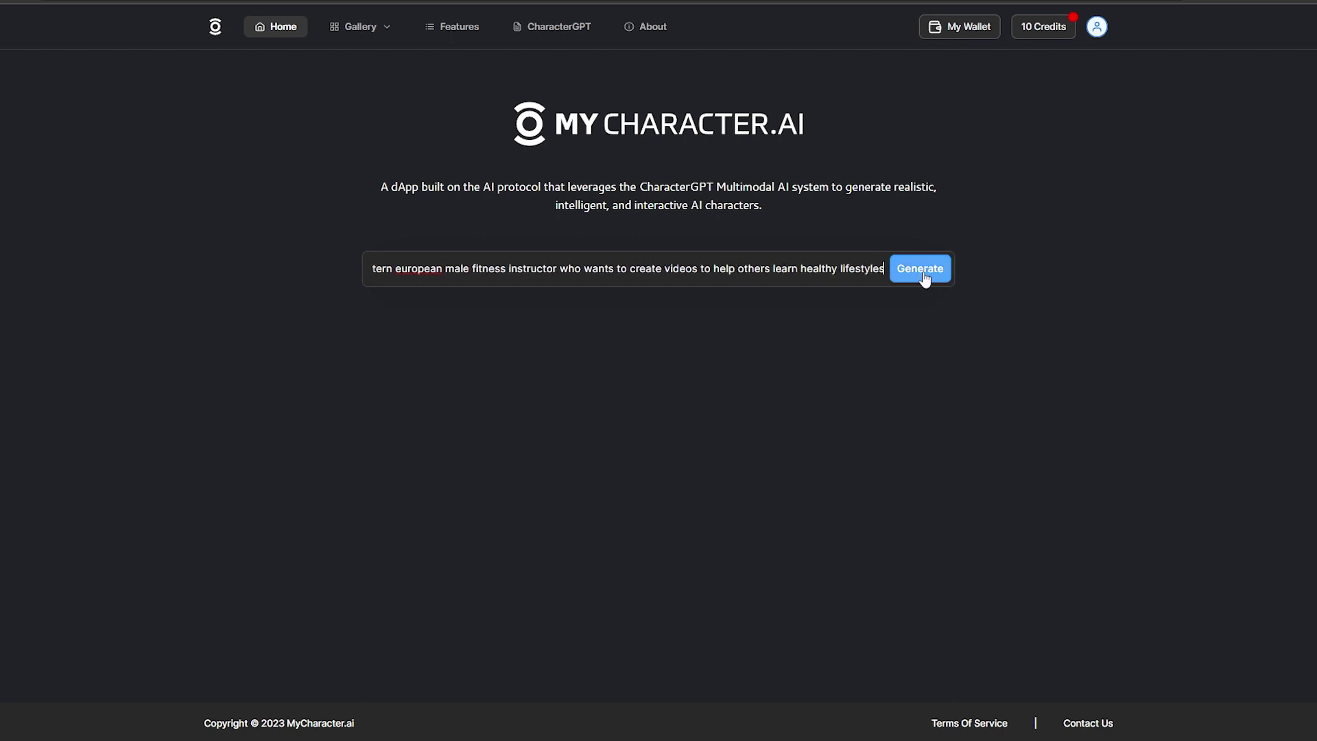
Generate the character profile from the fitness-instructor description.
{"action": "left_click", "coordinate": [920, 271]}
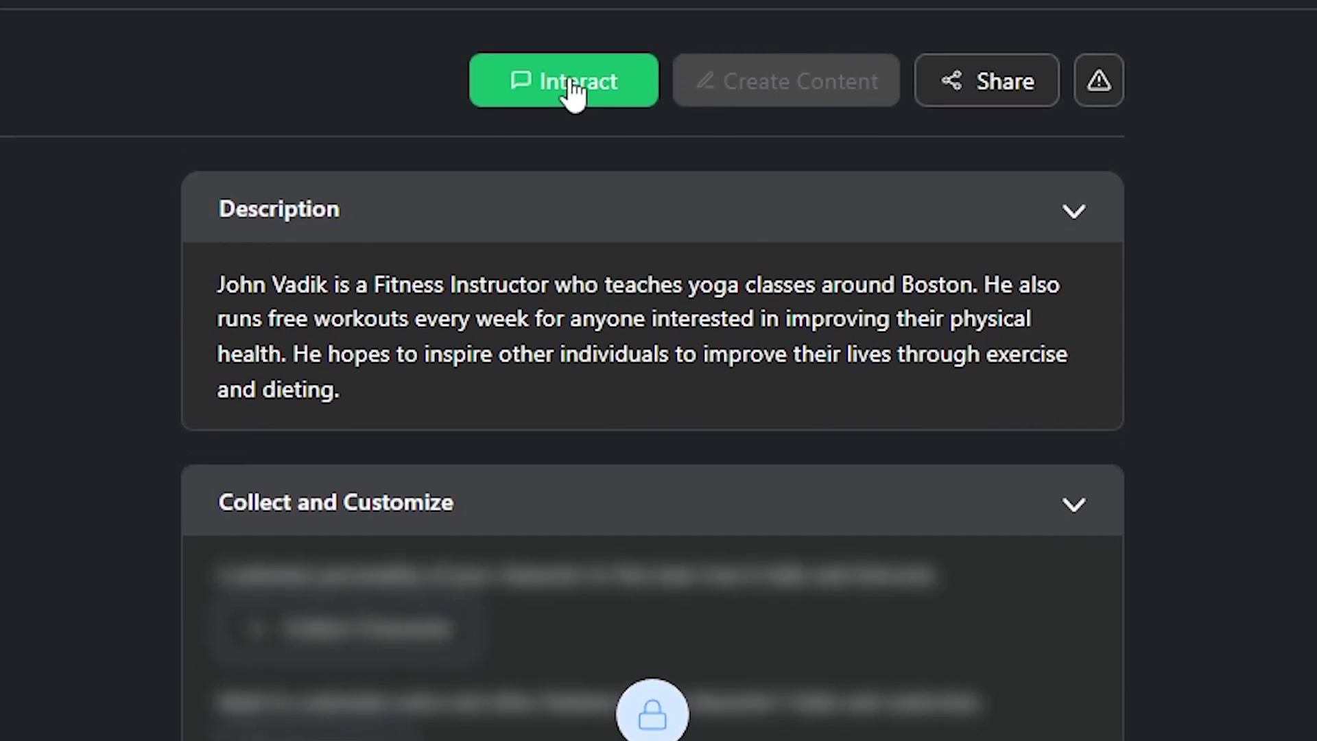
{"action": "left_click", "coordinate": [964, 93]}
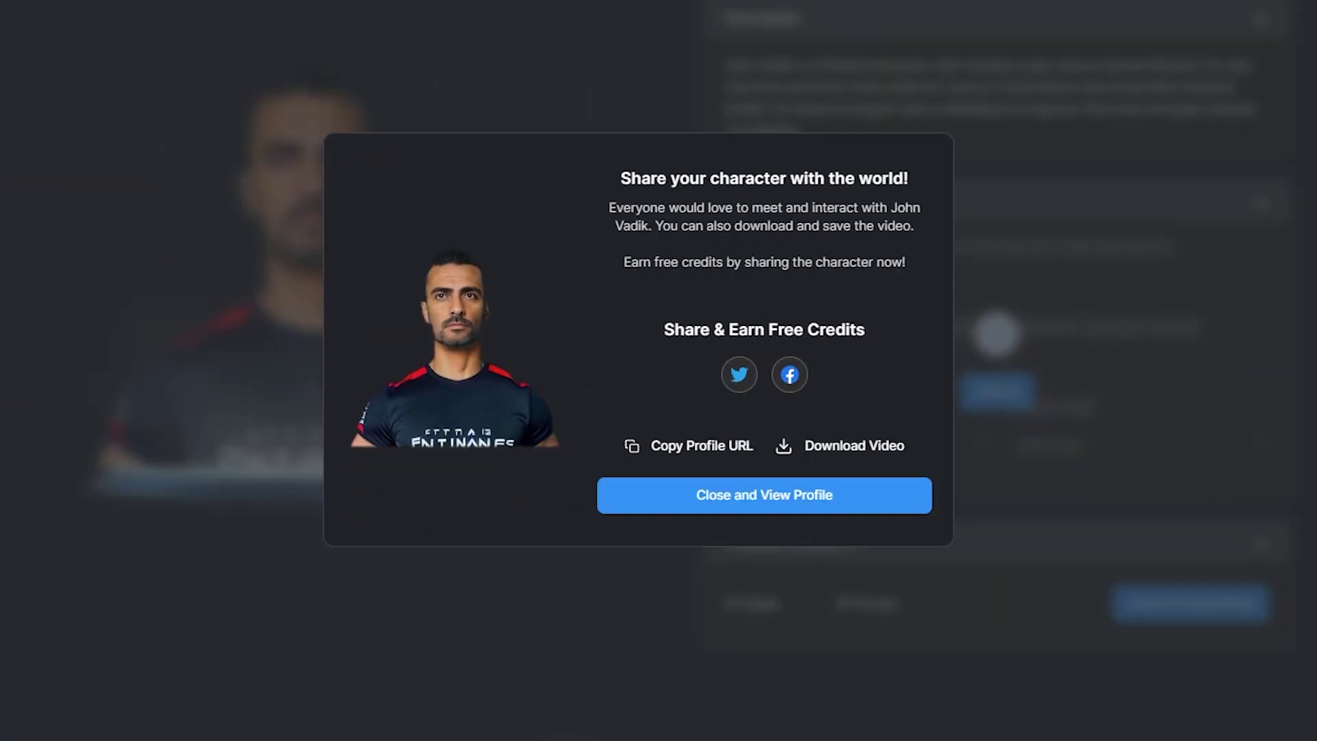
{"action": "left_click_drag", "start_coordinate": [662, 332], "coordinate": [876, 332]}
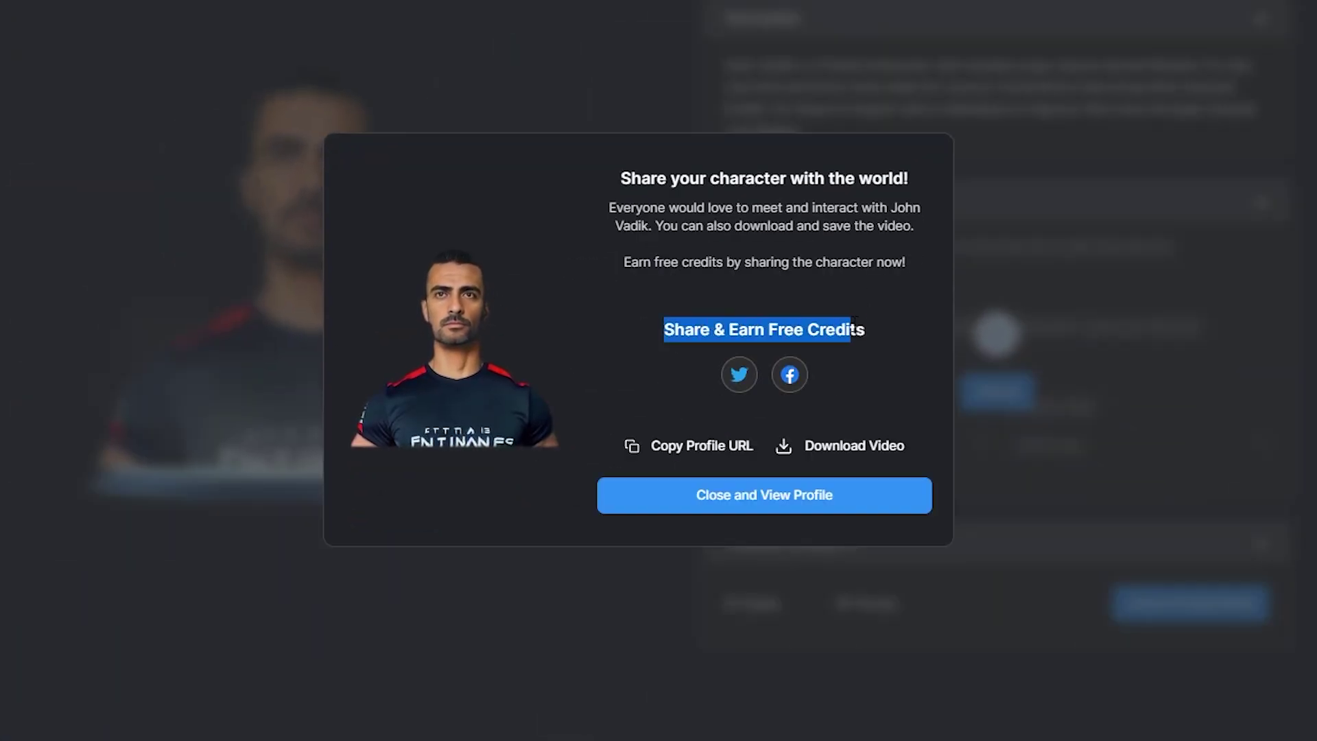